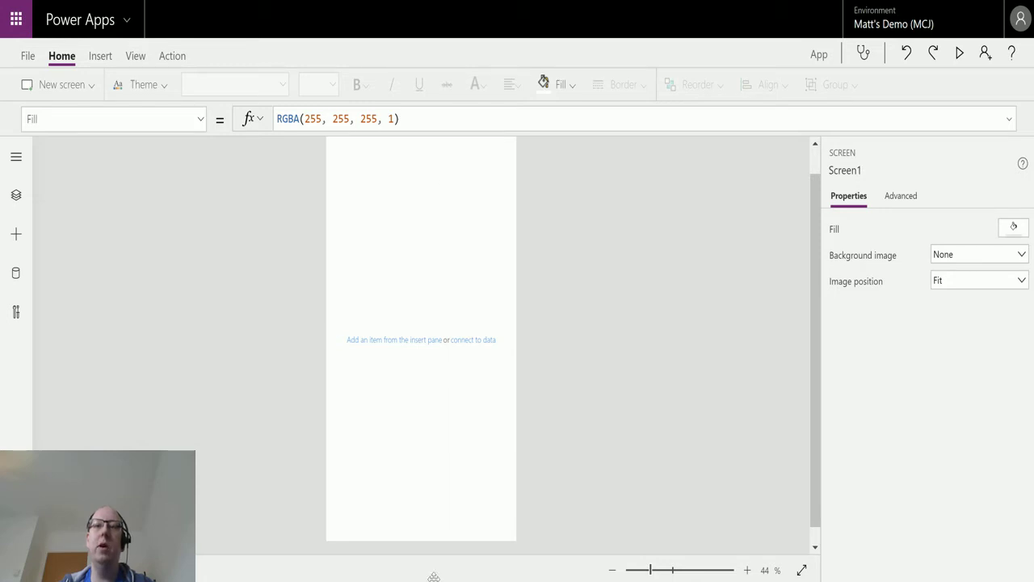
scroll(397, 345, "down", 1)
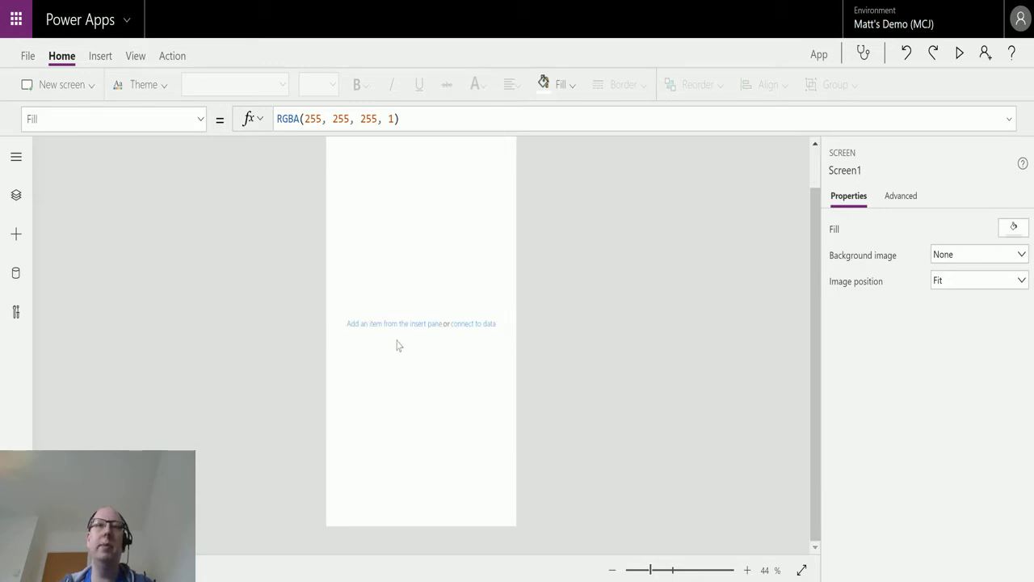
left_click(173, 58)
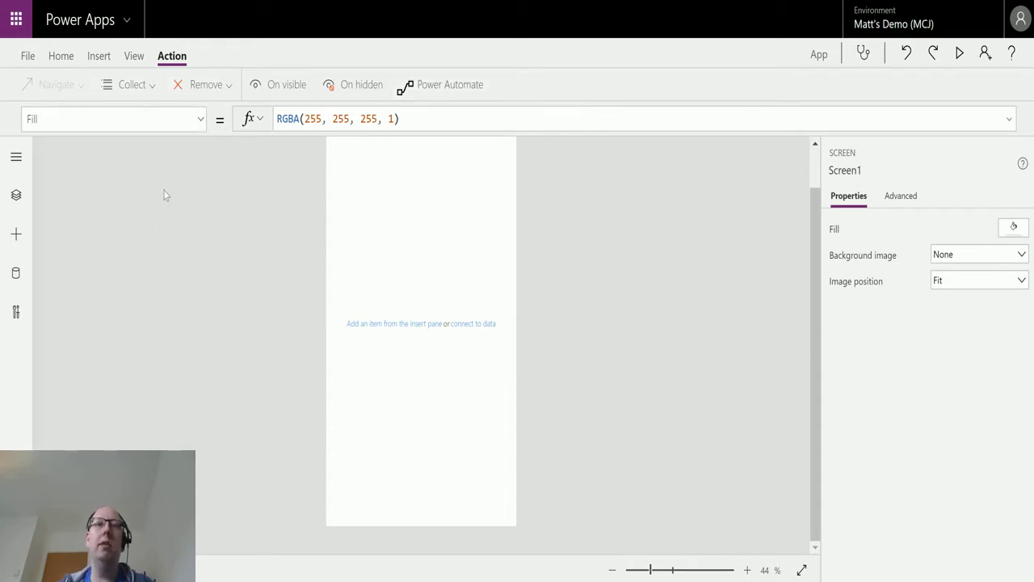
left_click(68, 58)
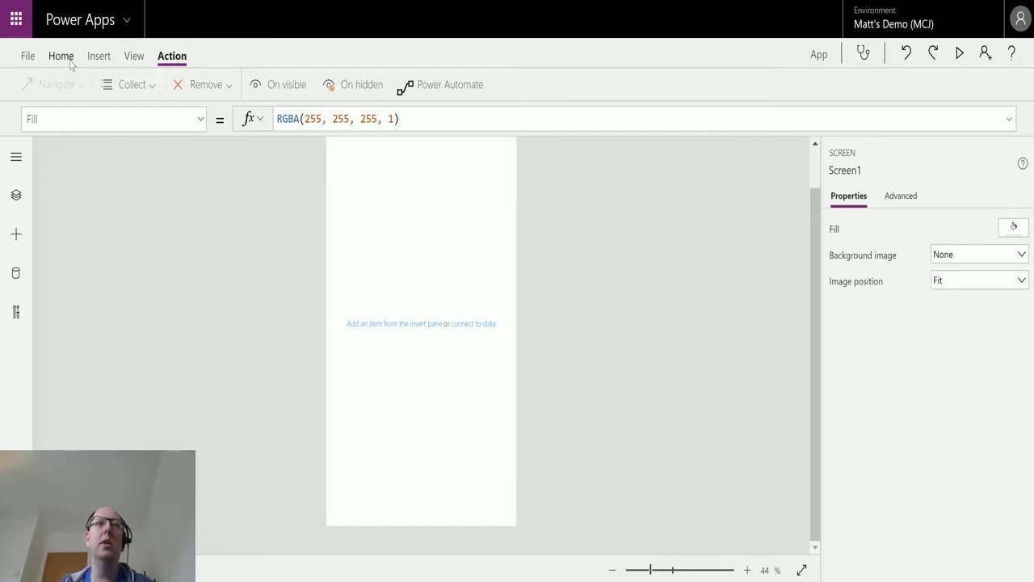
- Insert a button on the blank screen, enlarge it to about 443 × 231 and place it near the middle
left_click(102, 59)
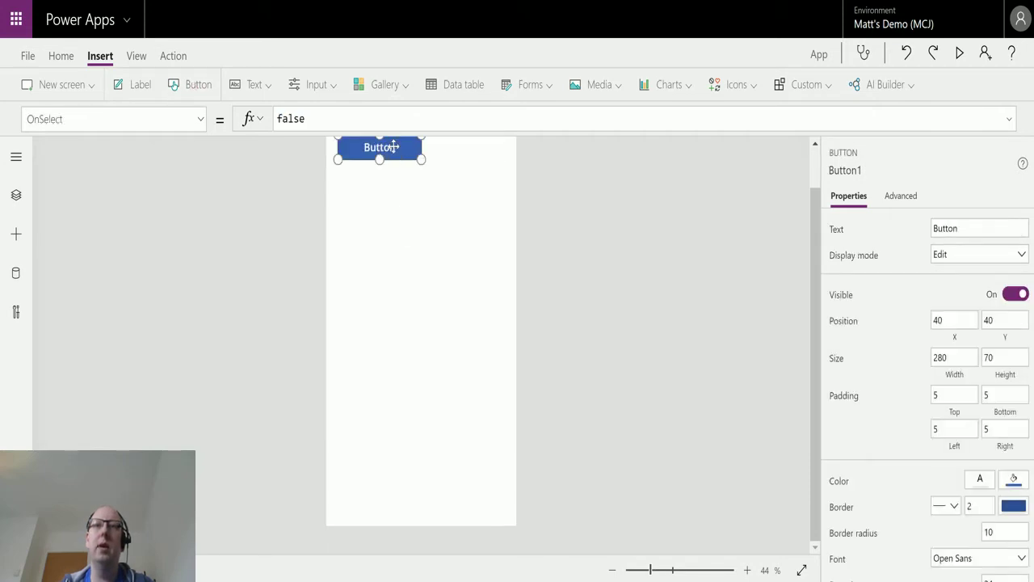
left_click_drag(388, 149, 489, 246)
left_click_drag(459, 281, 461, 296)
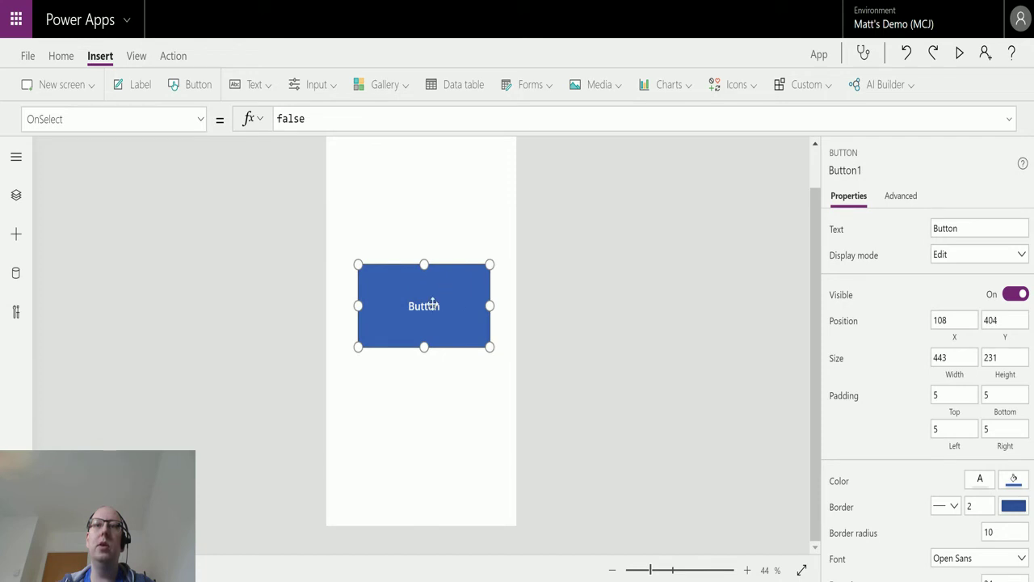
- Change the new button's text to "Run Flow"
double_click(429, 306)
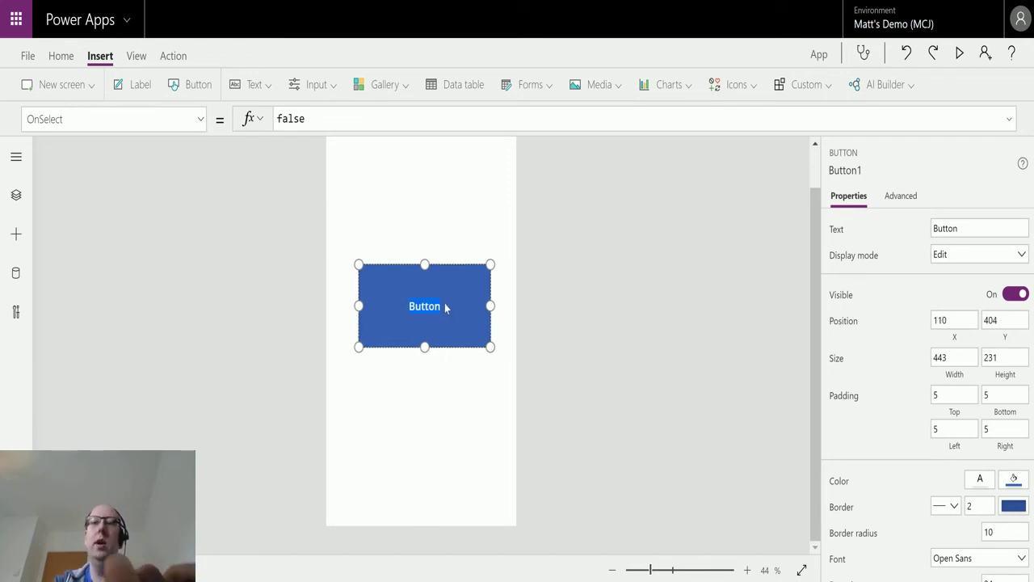
type("Run Flow")
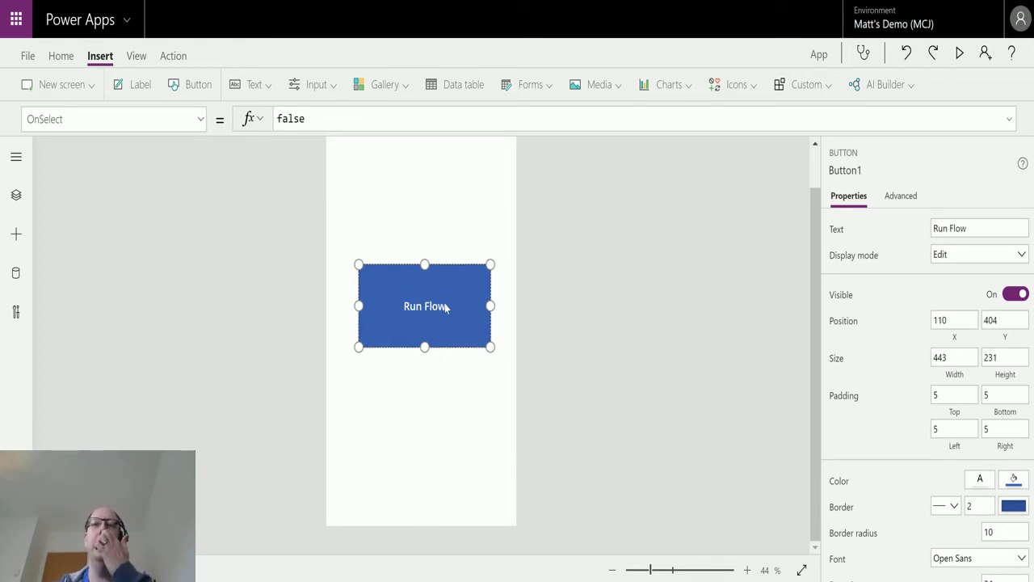
left_click(556, 308)
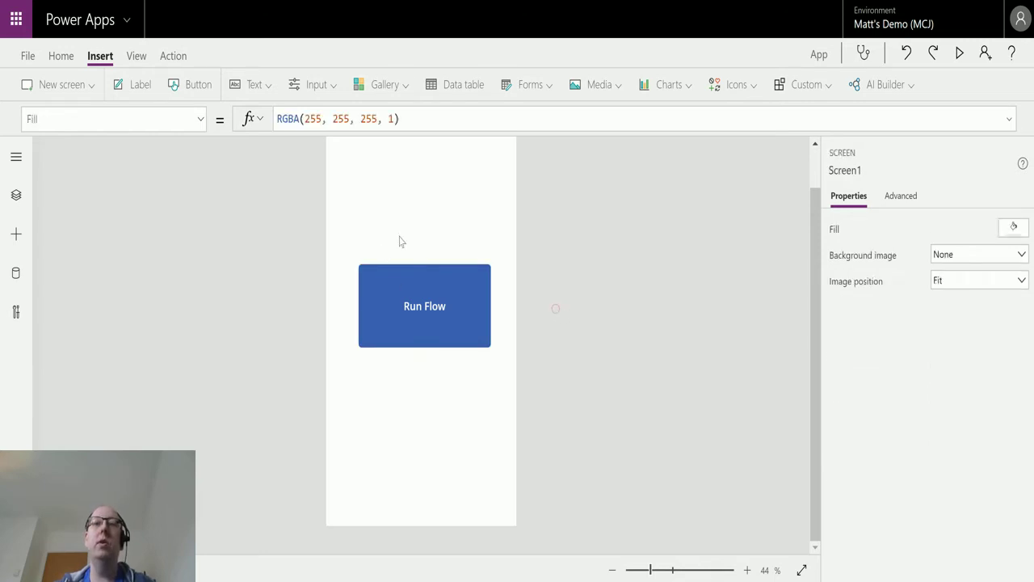
left_click(431, 319)
left_click(597, 306)
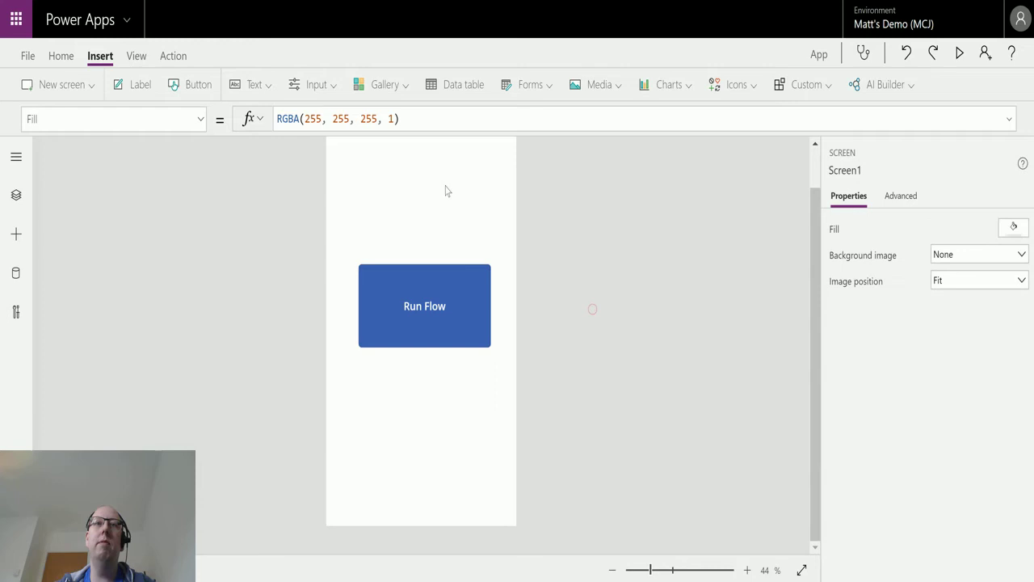
- Create a new Power Automate flow from the Run Flow button, using the PowerApps trigger
left_click(422, 315)
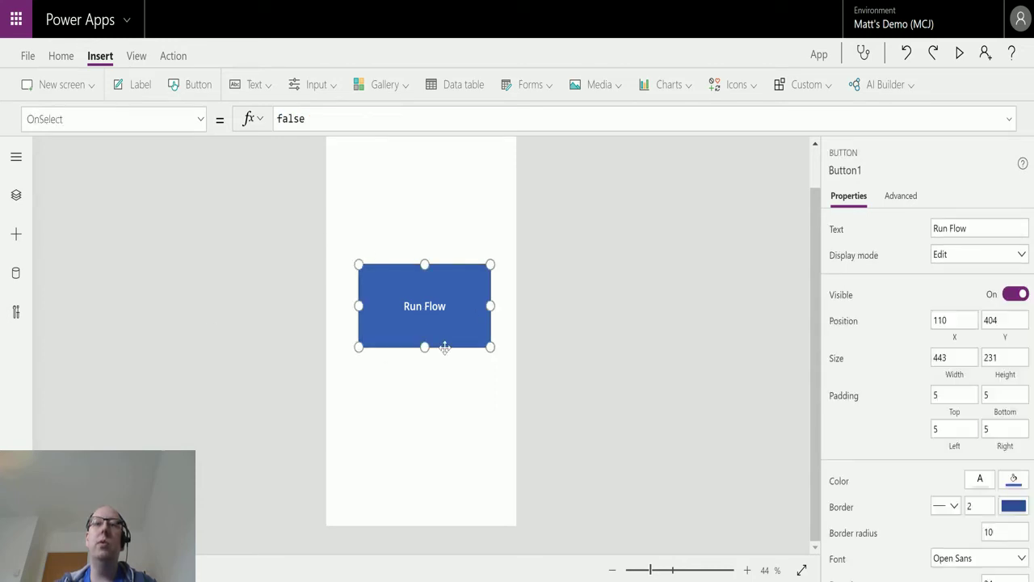
left_click(172, 57)
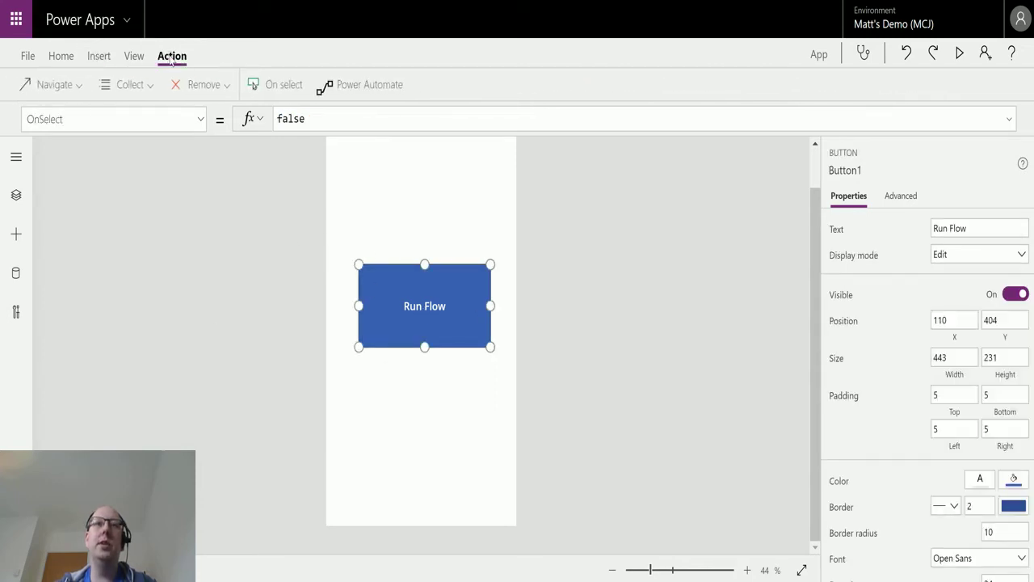
left_click(361, 89)
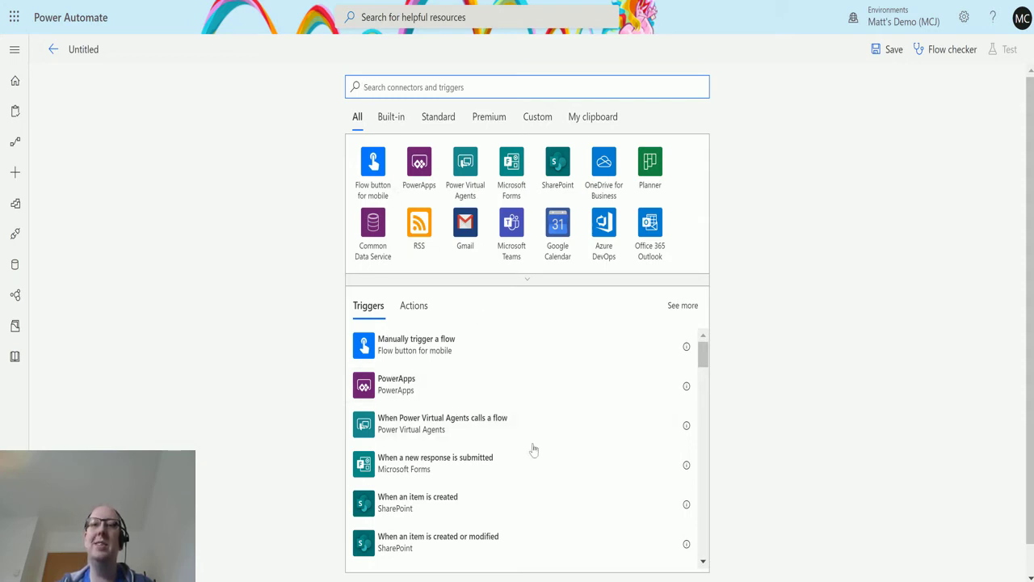
left_click(406, 389)
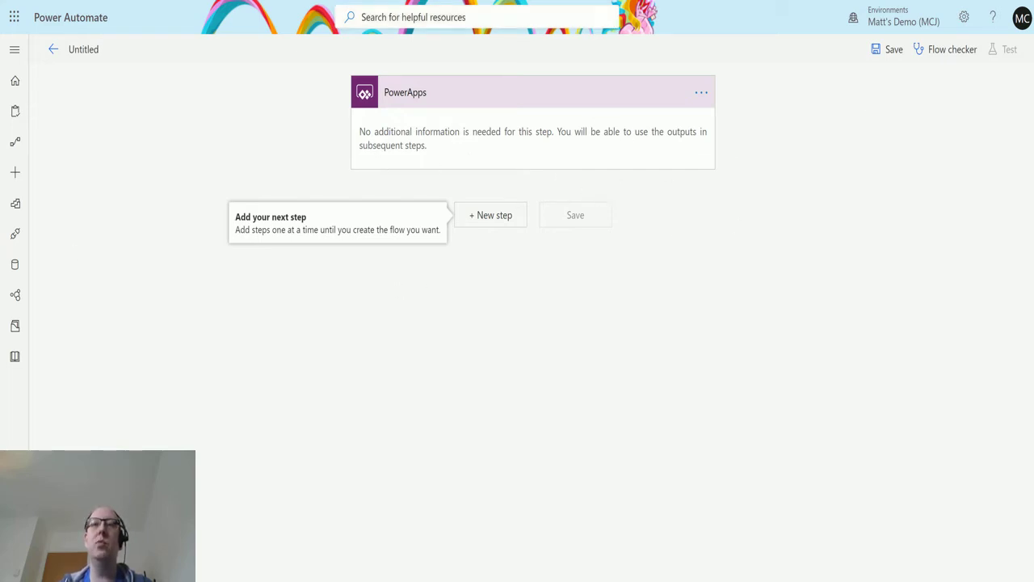
- Add a Data Operation Compose action after the PowerApps trigger, with the input "This test worked"
left_click(499, 223)
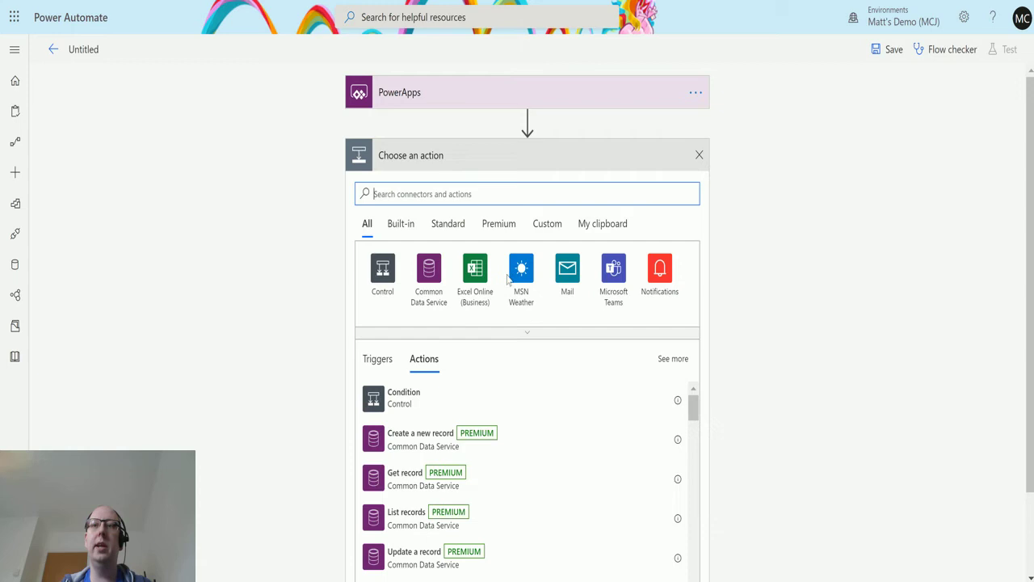
type("compose")
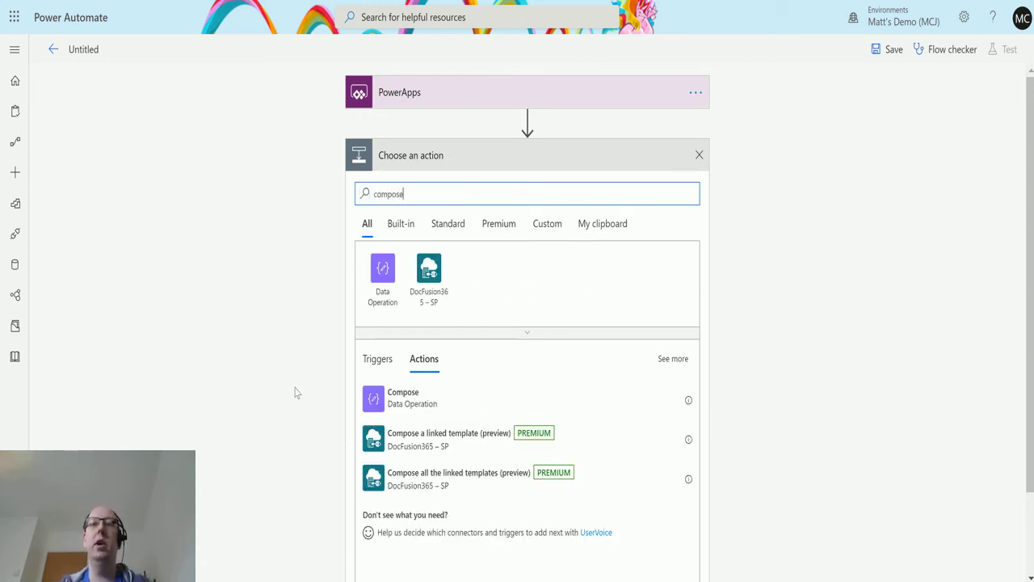
left_click(485, 393)
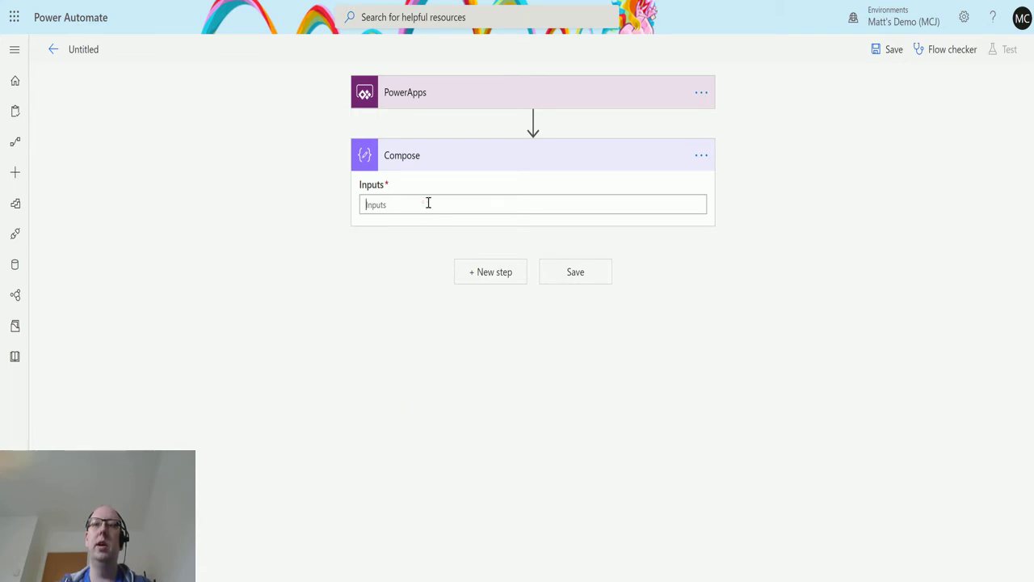
left_click(427, 203)
type("This test worked")
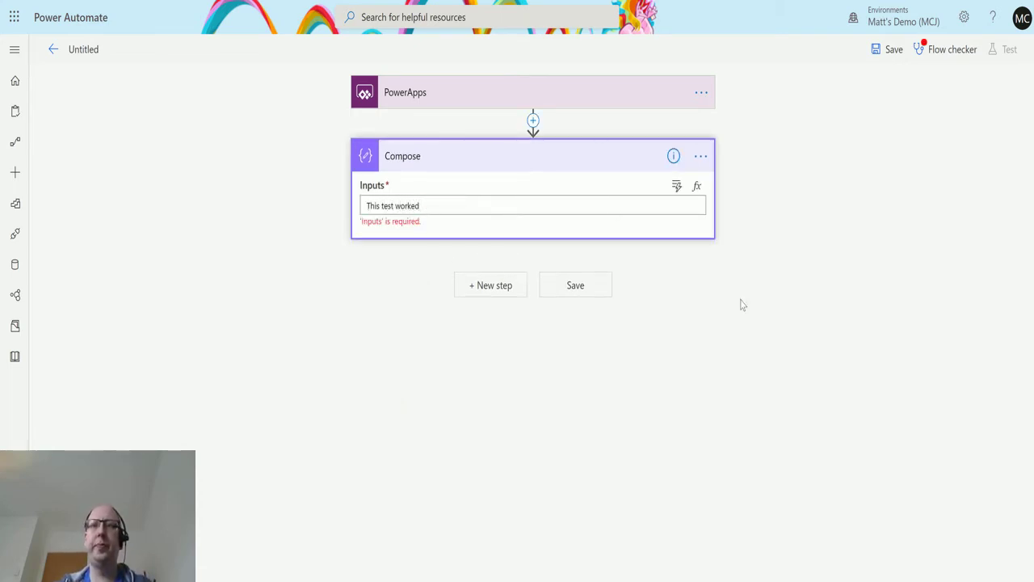
left_click(461, 246)
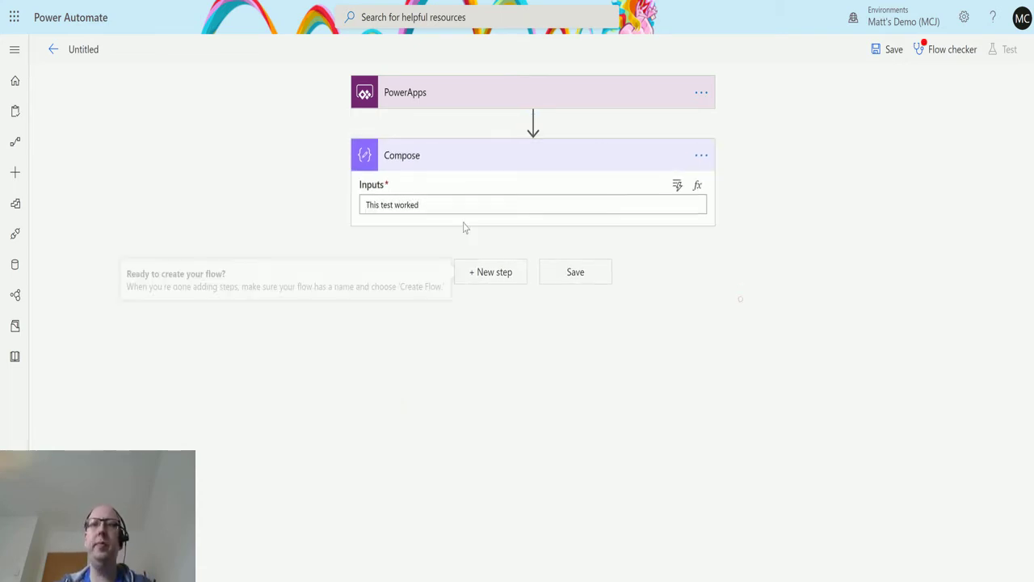
left_click(482, 271)
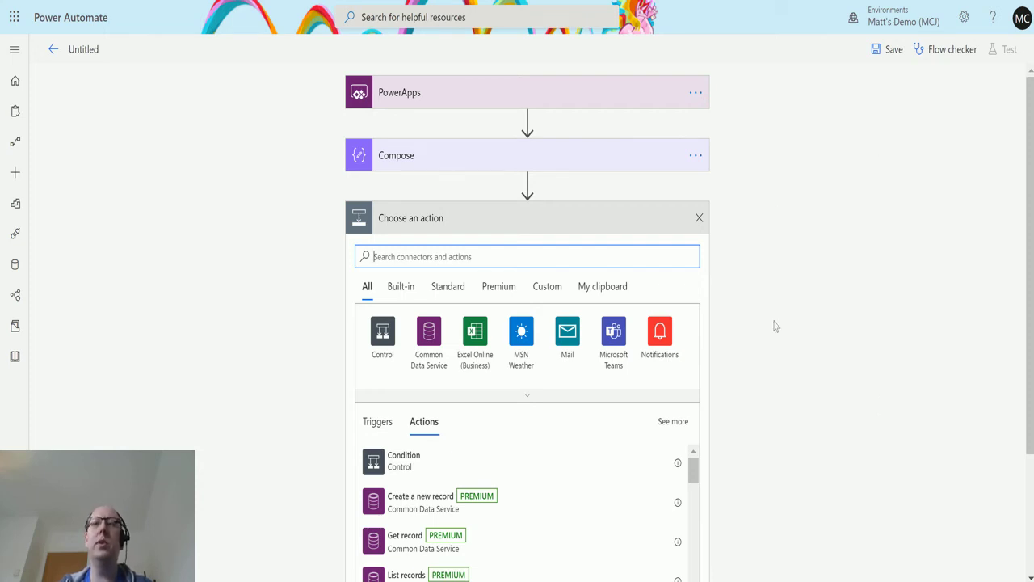
left_click(699, 218)
left_click(547, 167)
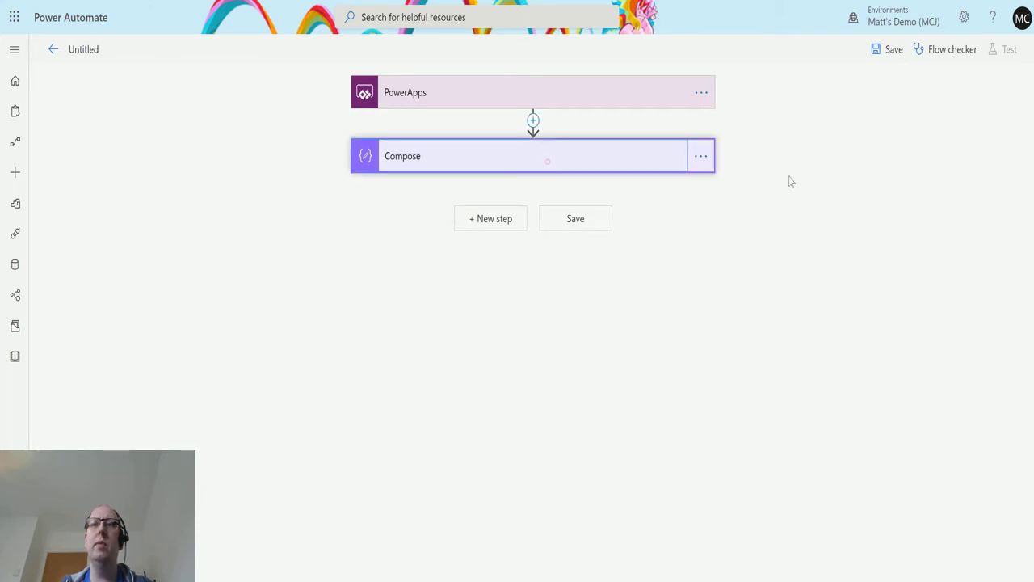
left_click(597, 162)
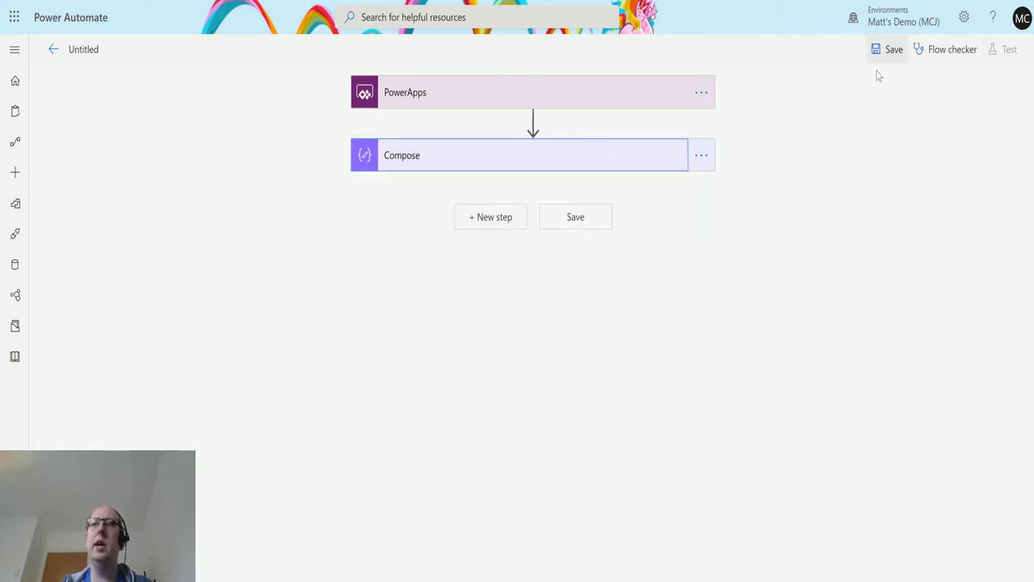
- Name the flow "PA - Power Apps Flow Demo" and save it
left_click(92, 50)
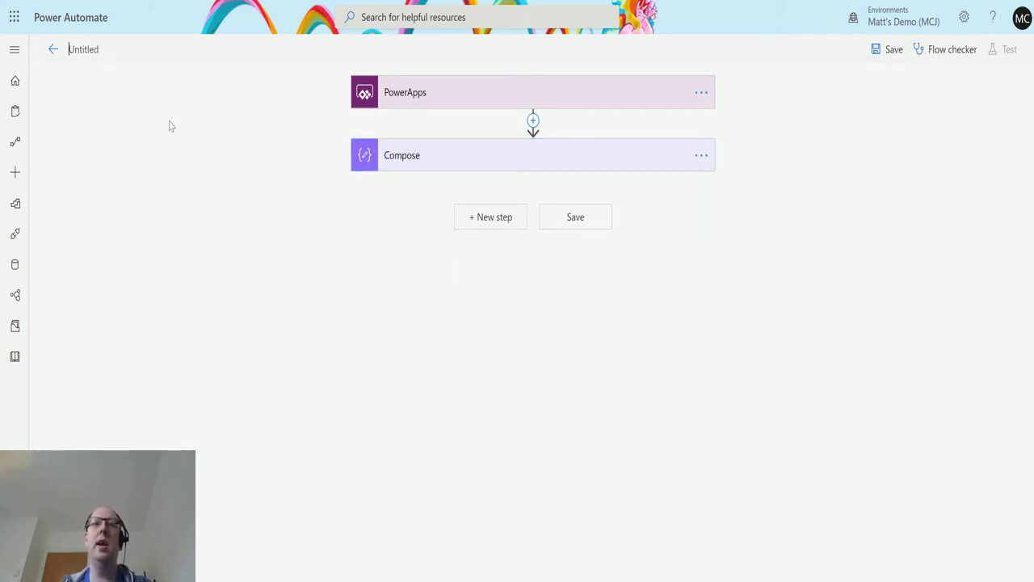
type("PA - Power Apps")
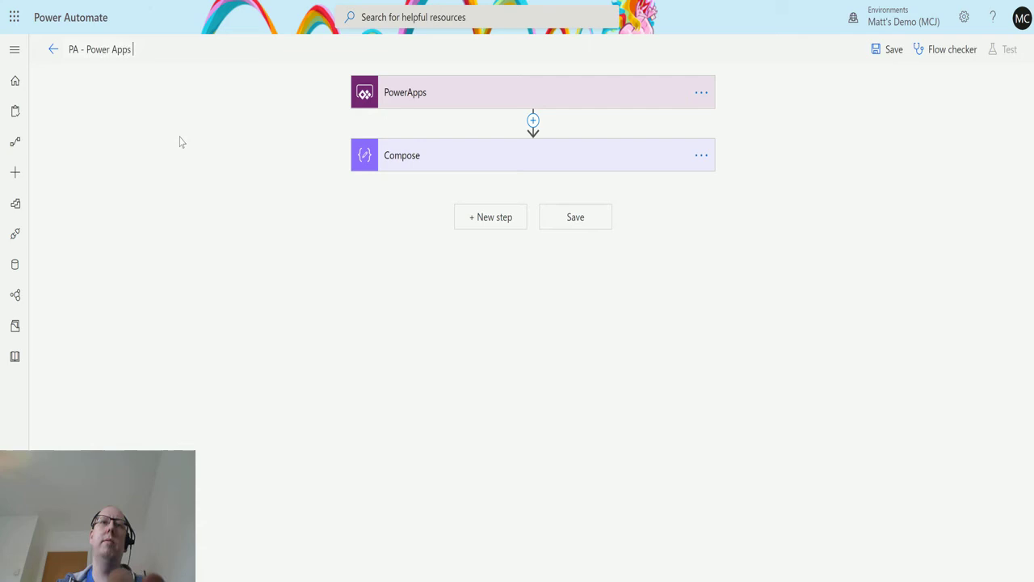
type(" Flow Demo")
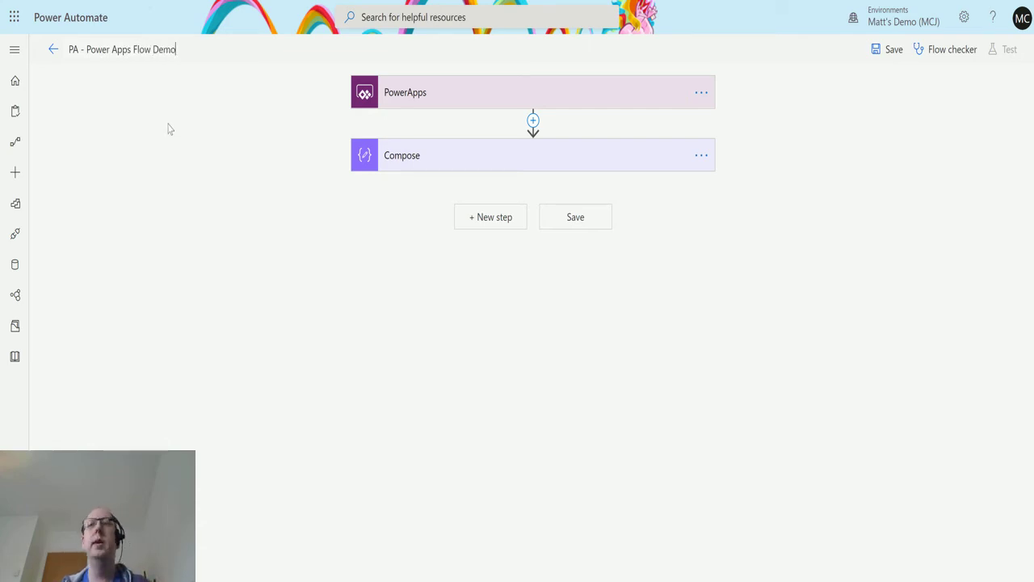
left_click(889, 50)
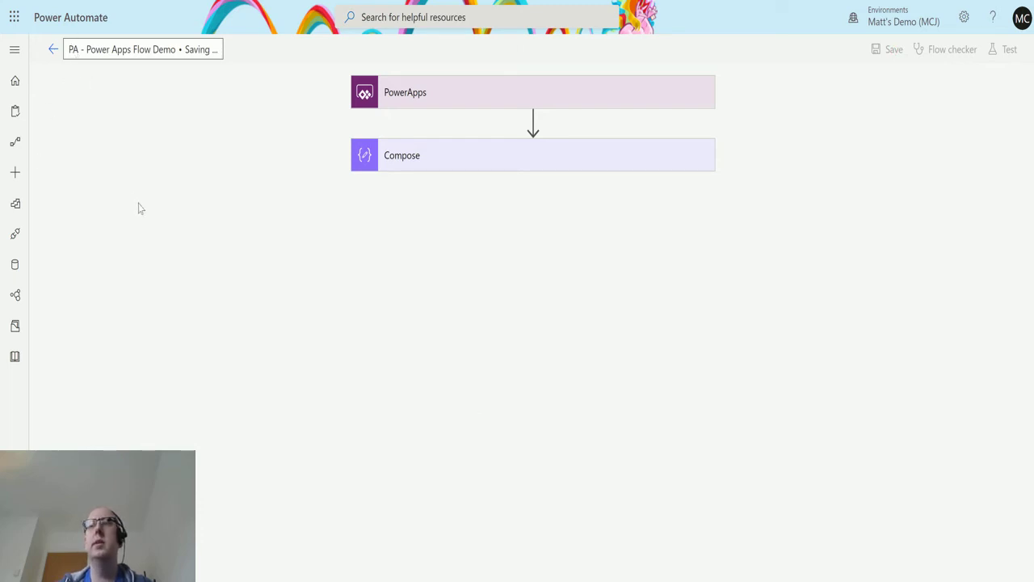
left_click(173, 264)
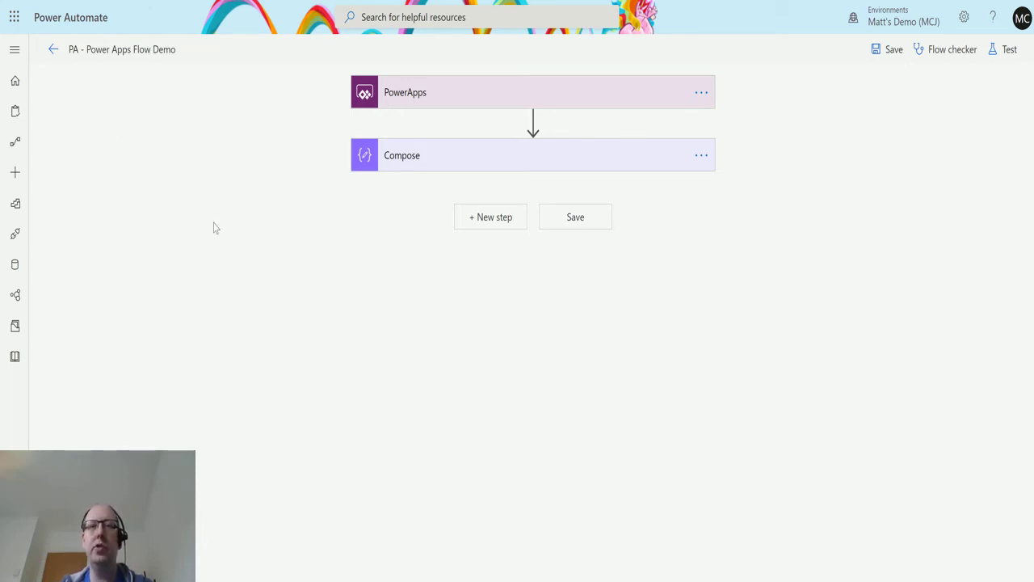
left_click(892, 50)
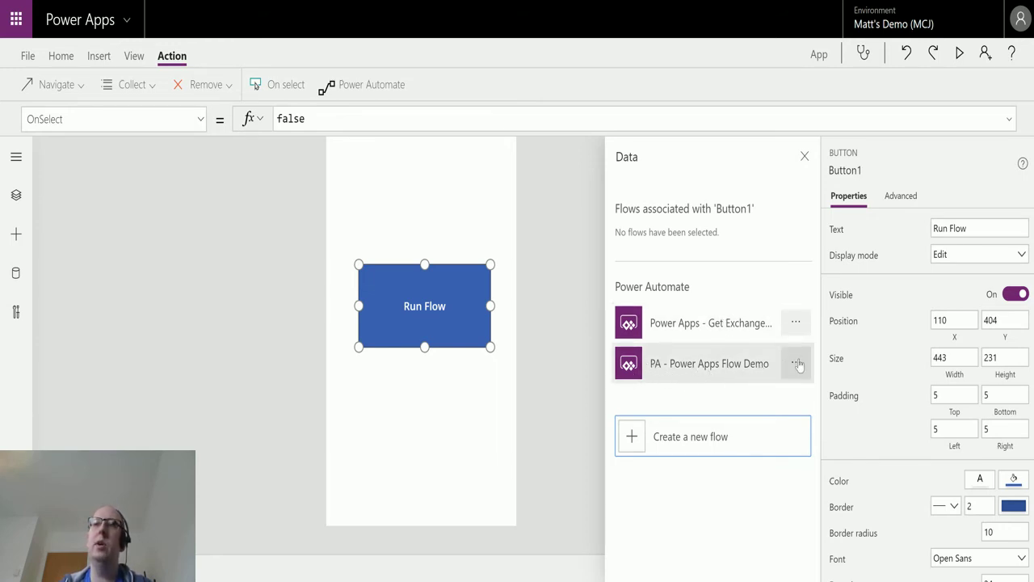
- Attach PA - Power Apps Flow Demo to the Run Flow button, completing its OnSelect formula as 'PA-PowerAppsFlowDemo'.Run()
left_click(720, 365)
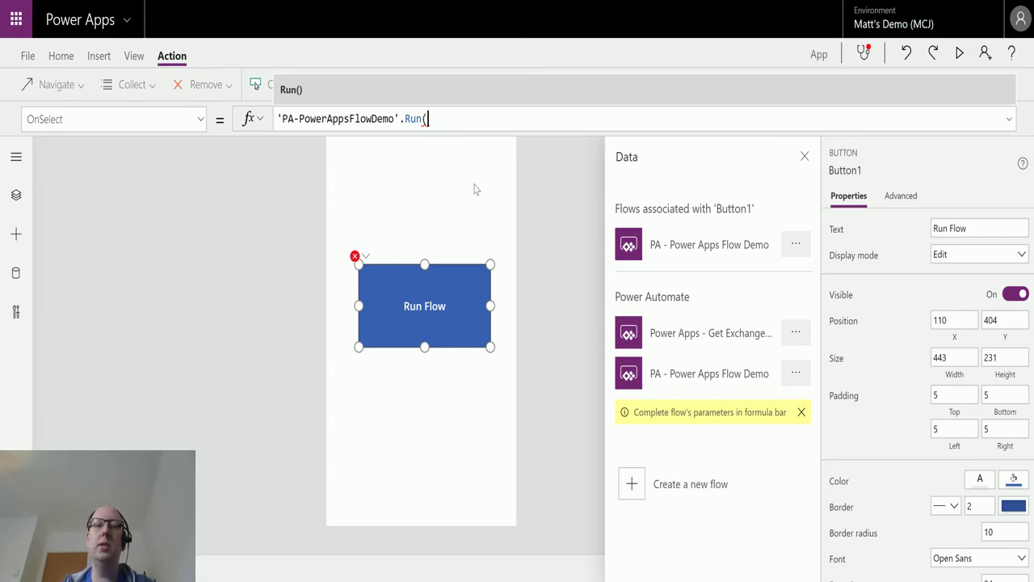
type(")")
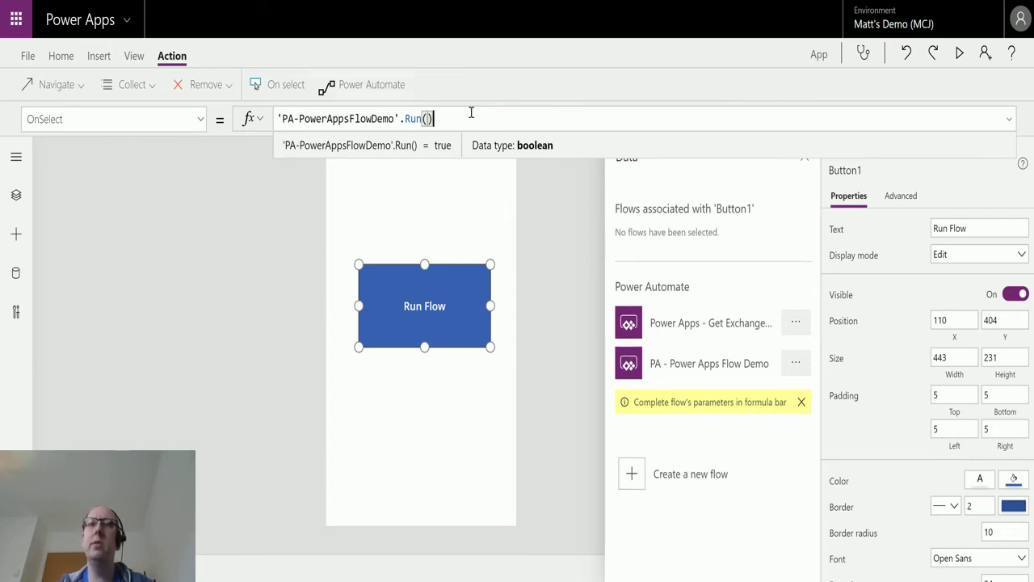
left_click(533, 304)
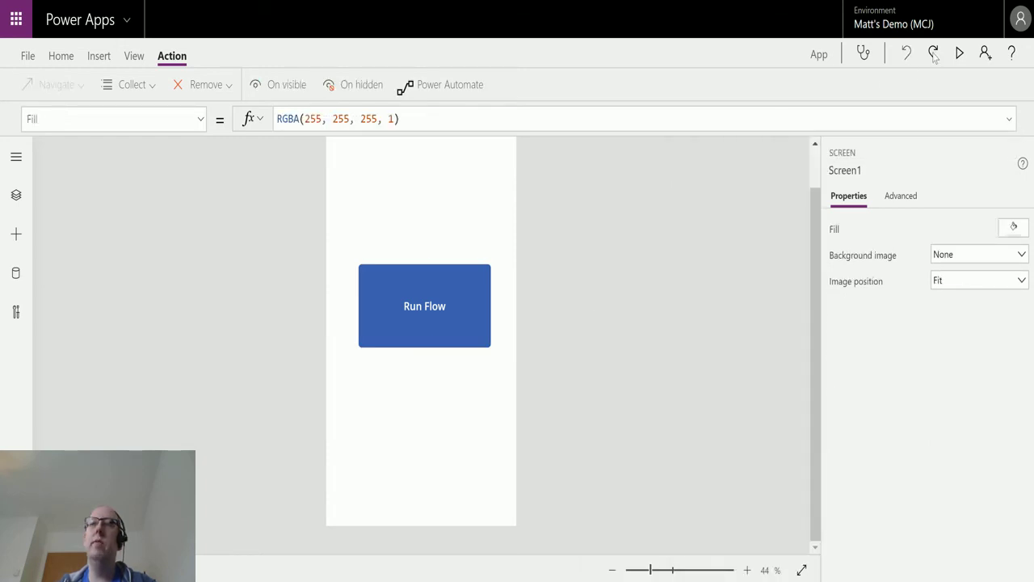
- Preview the app with its Run Flow button, and check the run history of PA - Power Apps Flow Demo in Power Automate
left_click(959, 54)
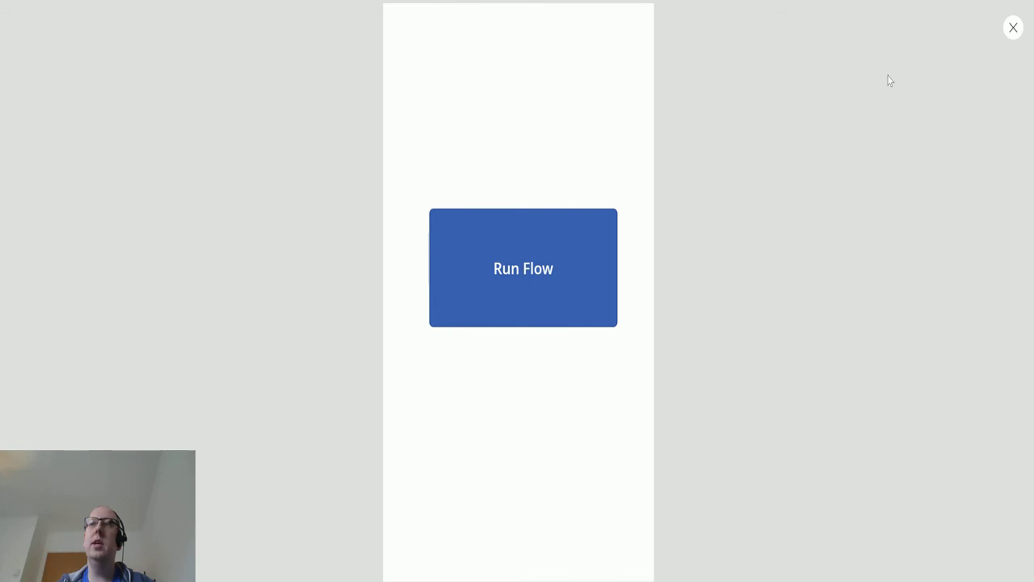
left_click(1013, 30)
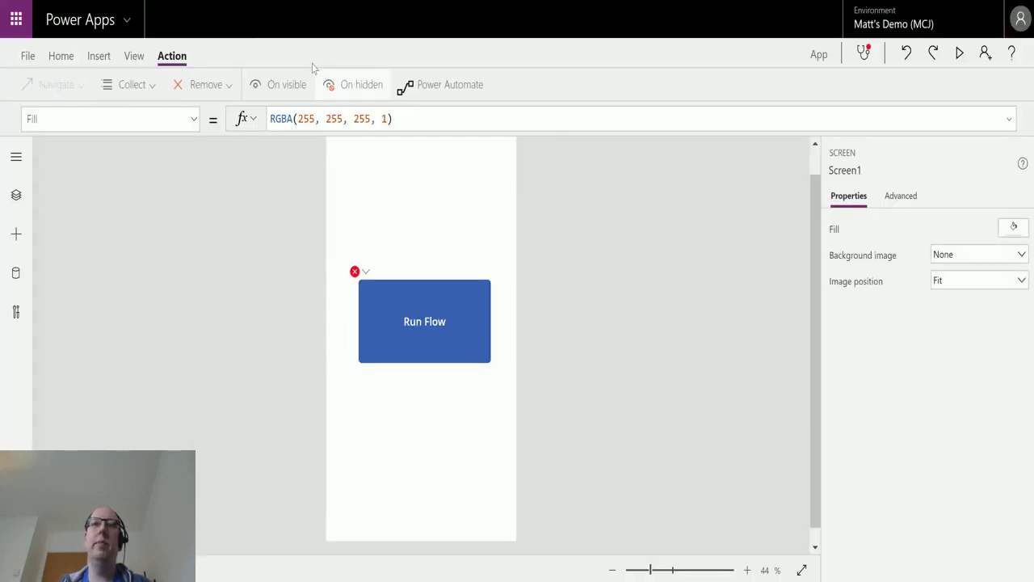
key("ctrl+Tab")
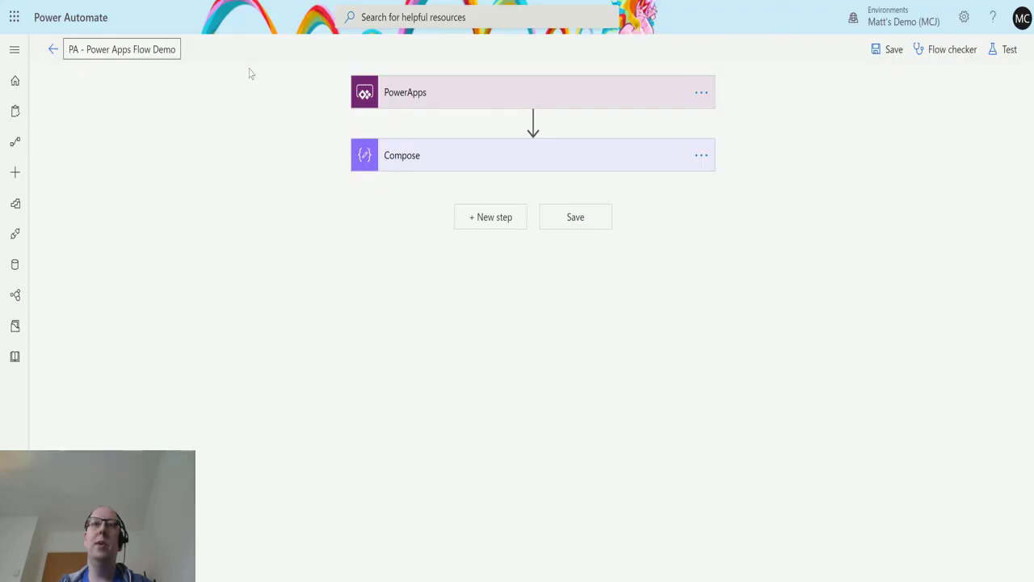
left_click(52, 49)
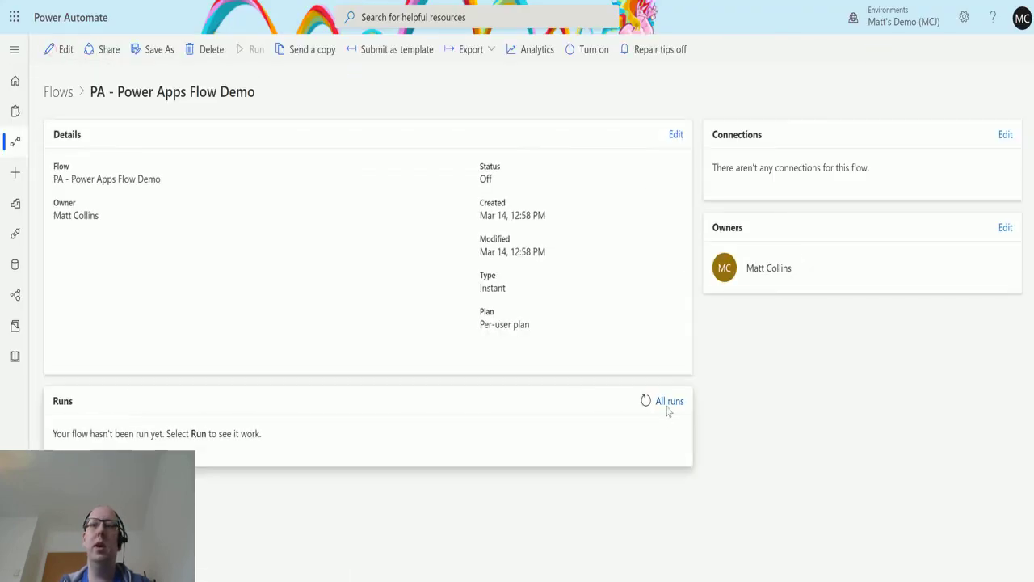
left_click(674, 404)
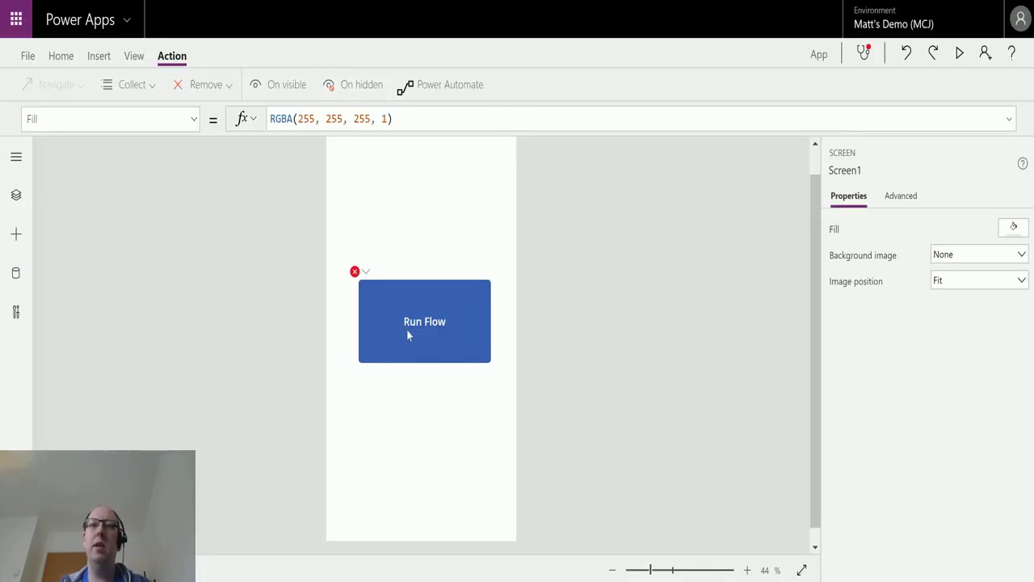
- Read the error details reported on the Run Flow button in the app editor
left_click(407, 332)
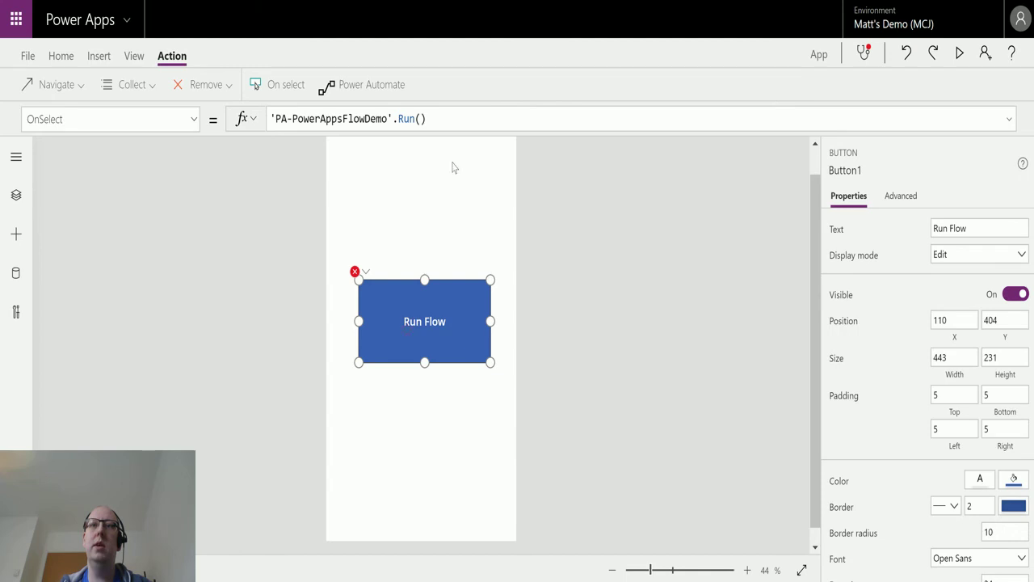
left_click(364, 275)
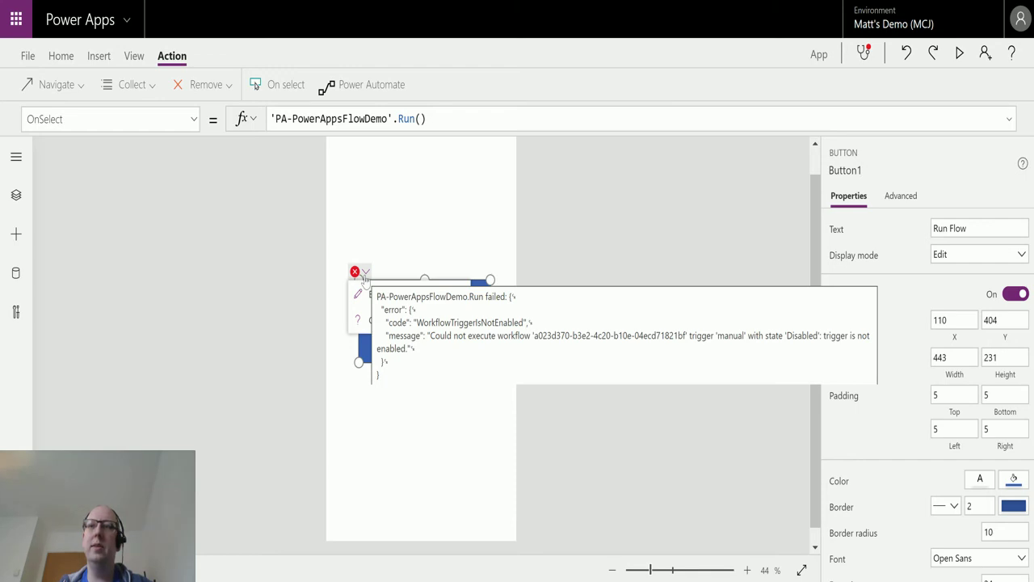
left_click(615, 343)
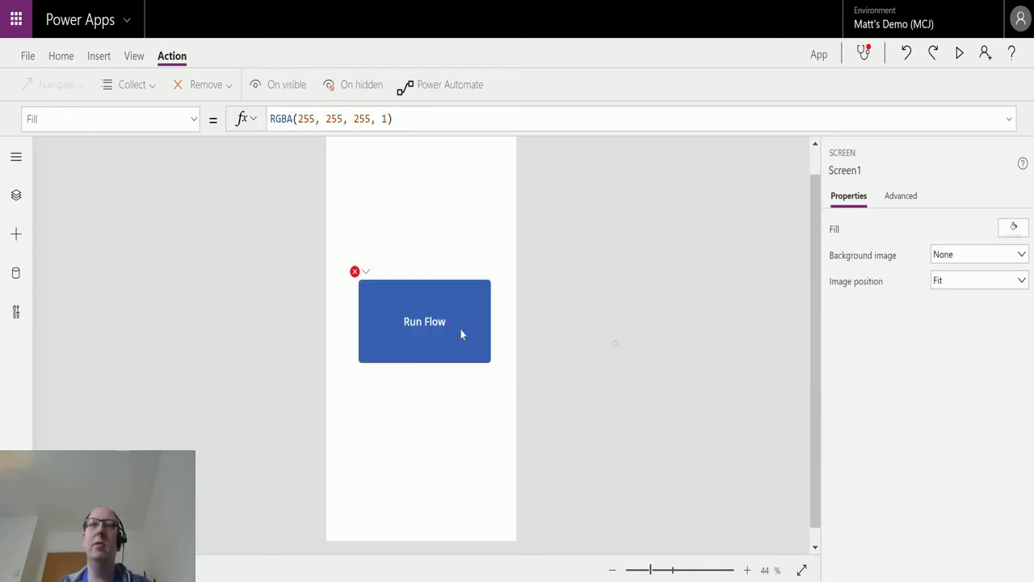
- Switch to Power Automate, open the details page of PA - Power Apps Flow Demo and turn the flow on
left_click(461, 334)
key("alt+Tab")
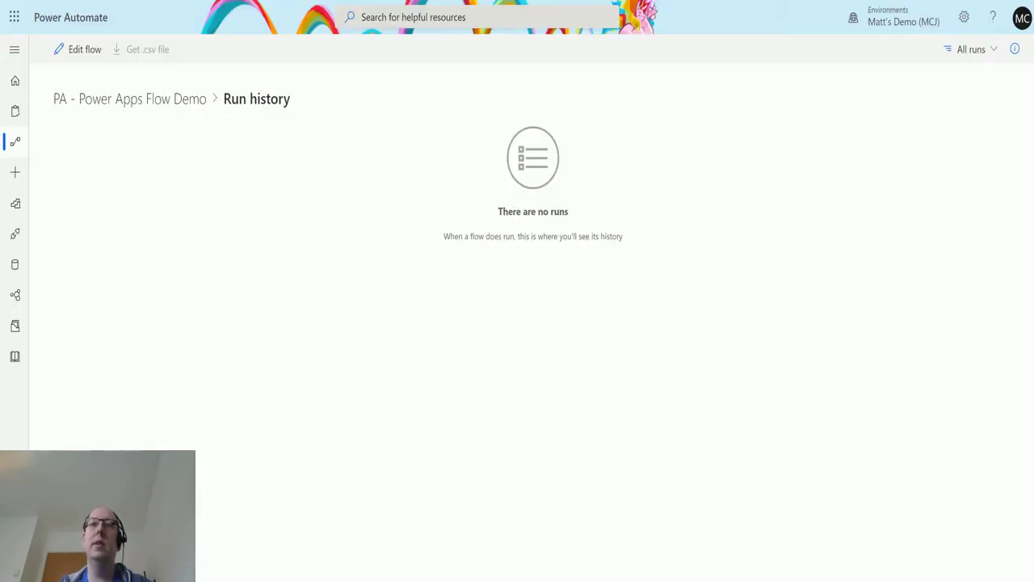
left_click(103, 101)
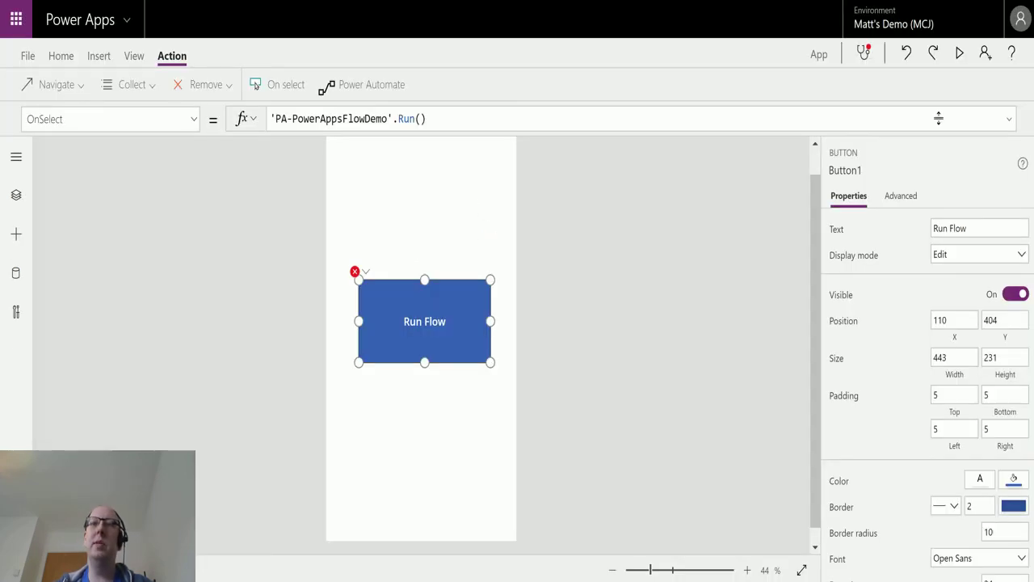
- Preview the app in Power Apps, trigger the Run Flow button twice, and close the preview
left_click(963, 52)
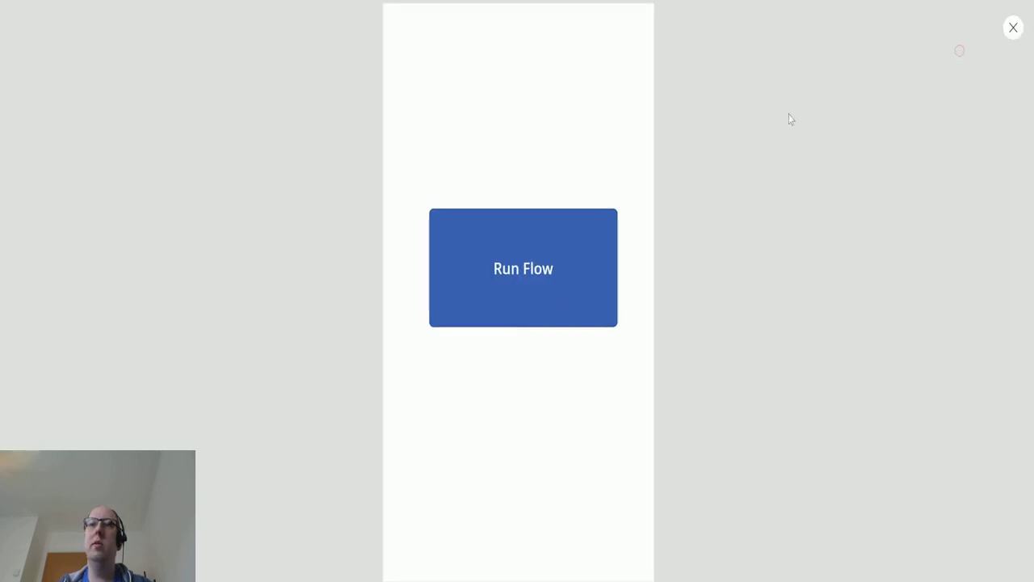
left_click(531, 273)
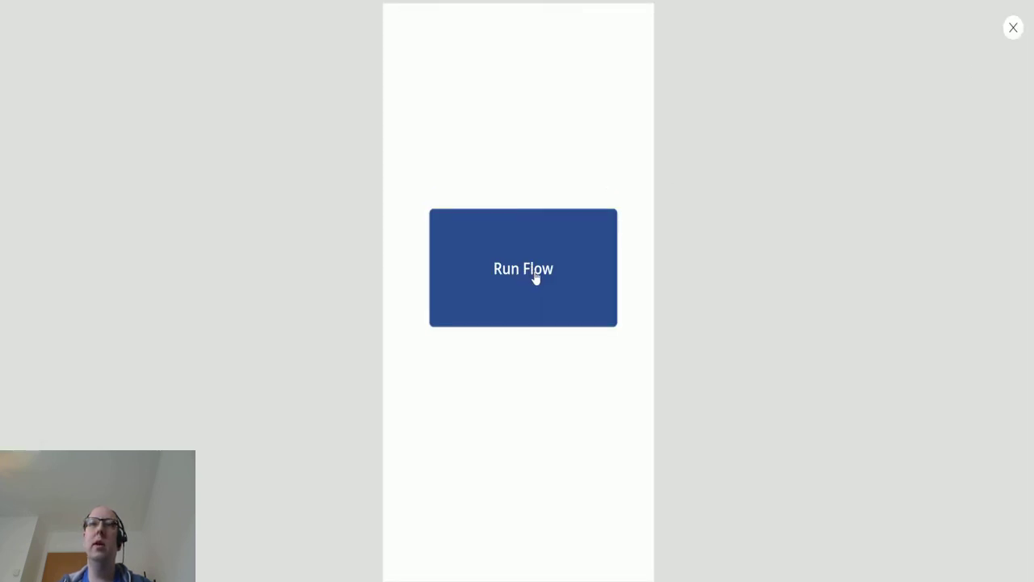
left_click(598, 266)
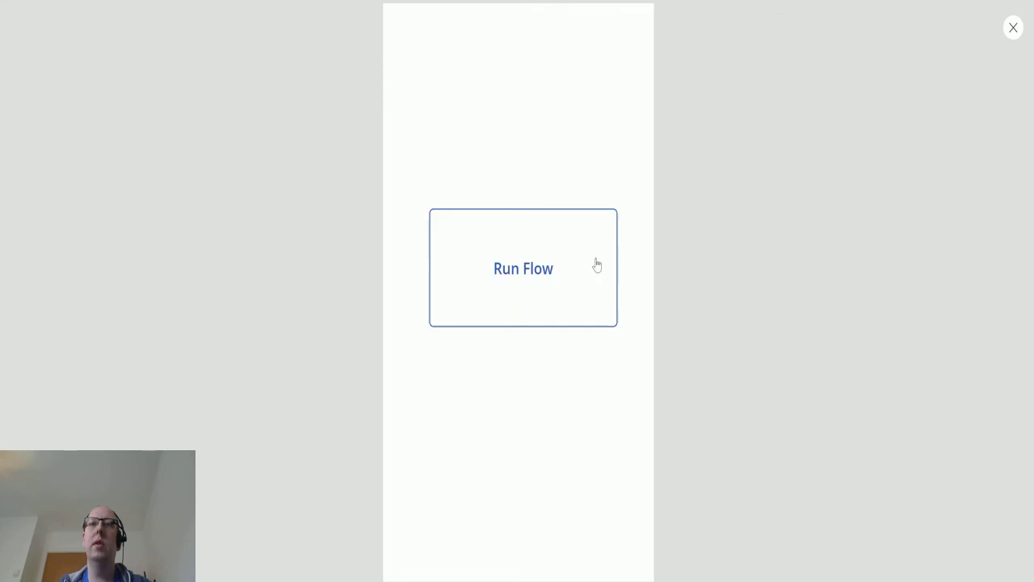
left_click(1012, 26)
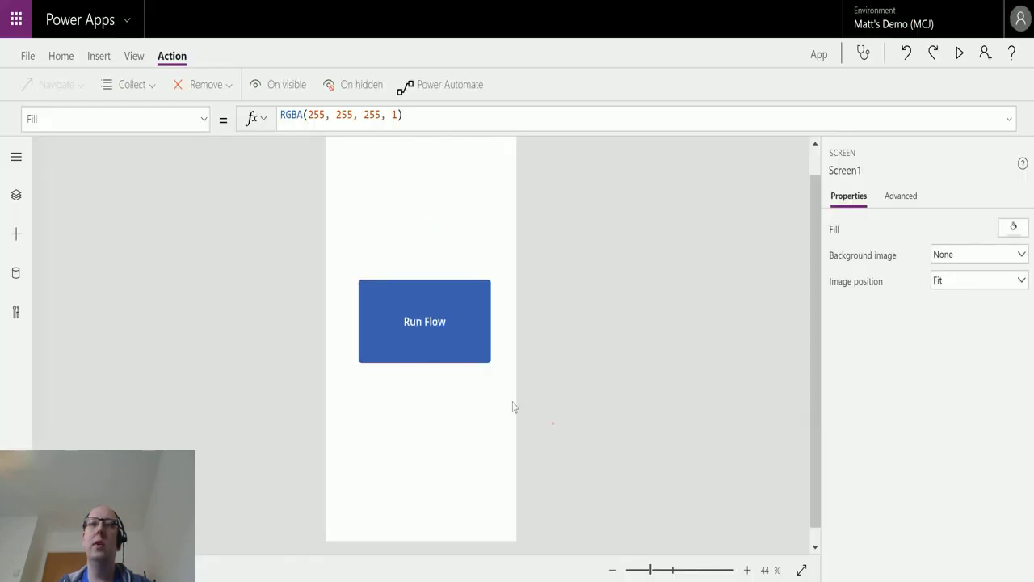
- Open the most recent run of PA - Power Apps Flow Demo in Power Automate and inspect its Compose action and PowerApps trigger
left_click(457, 302)
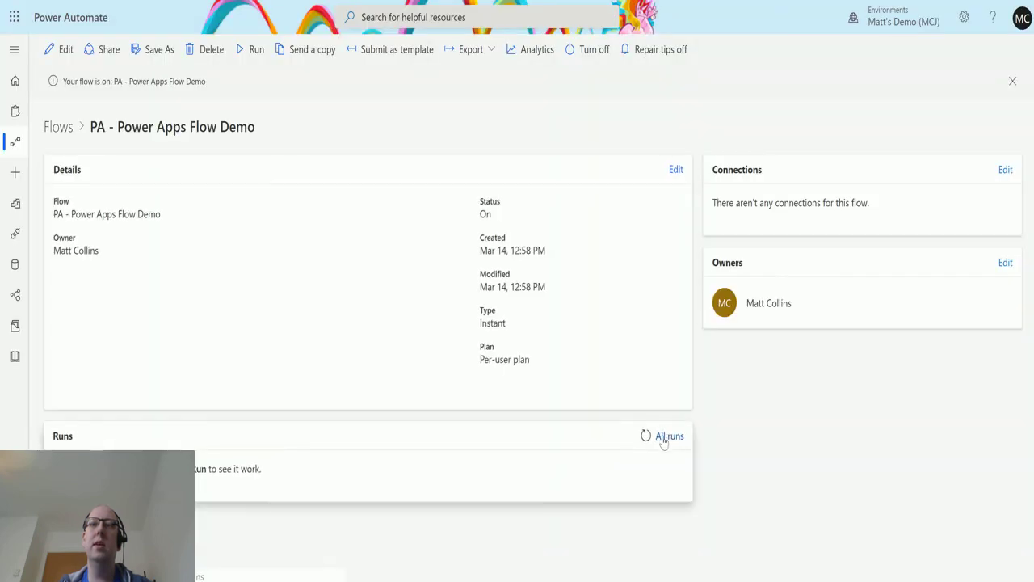
left_click(664, 436)
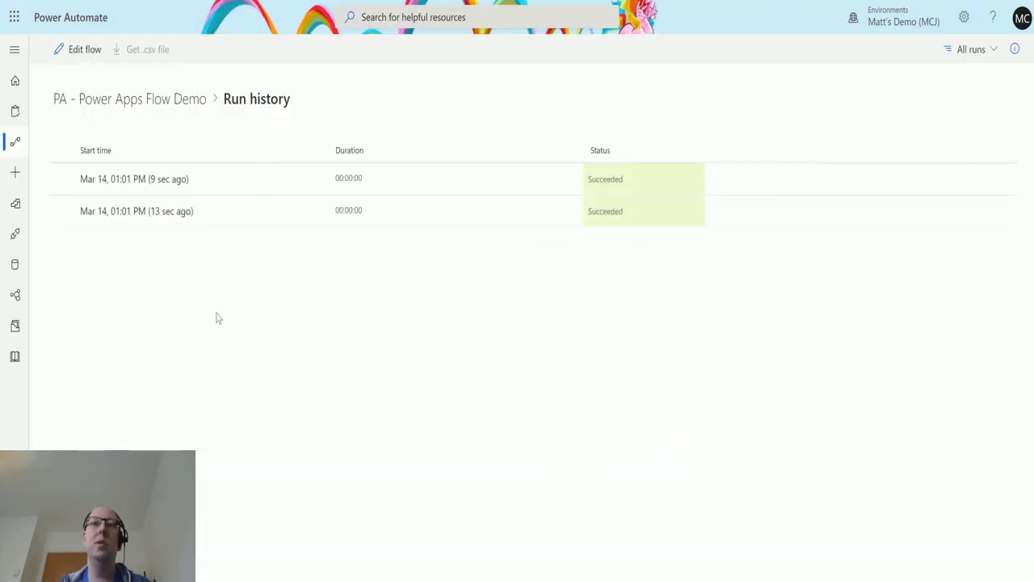
left_click(145, 180)
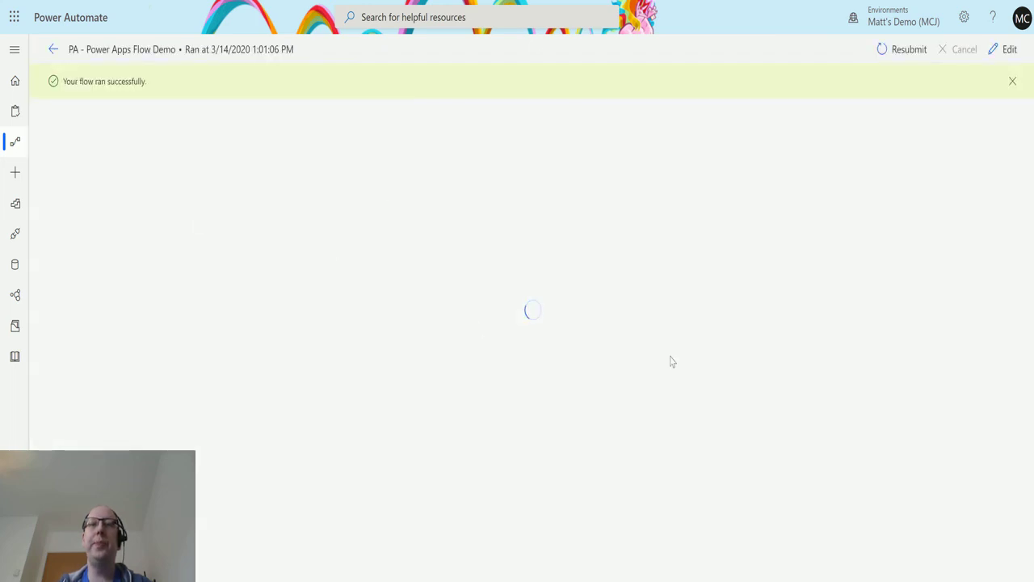
left_click(620, 203)
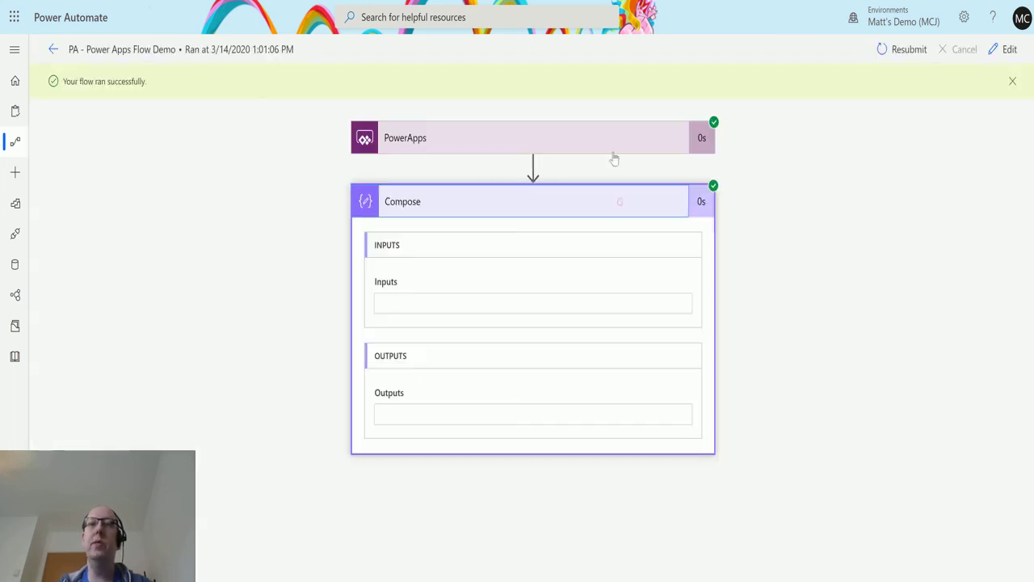
left_click(655, 144)
scroll(450, 467, "down", 2)
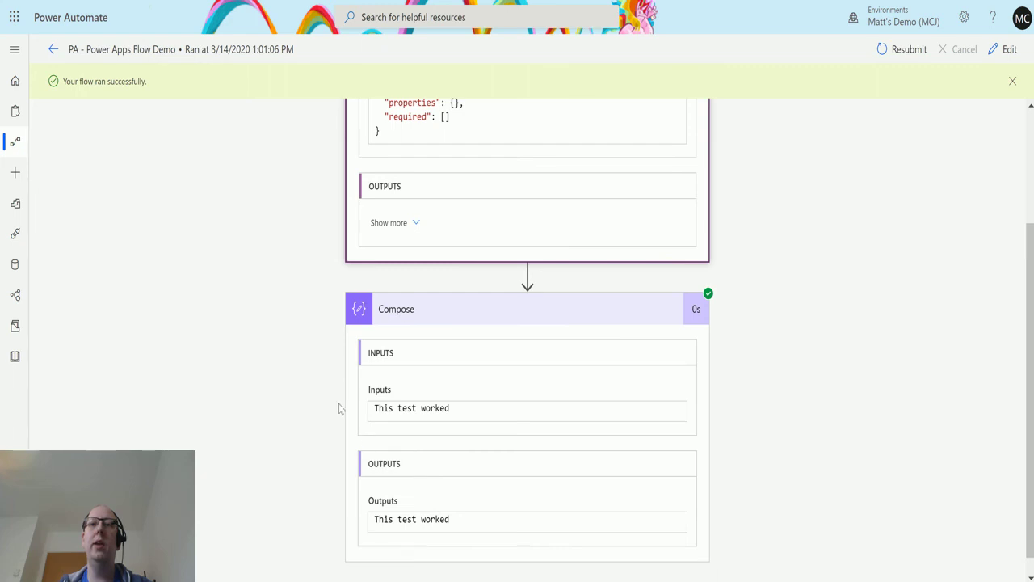
scroll(413, 496, "up", 3)
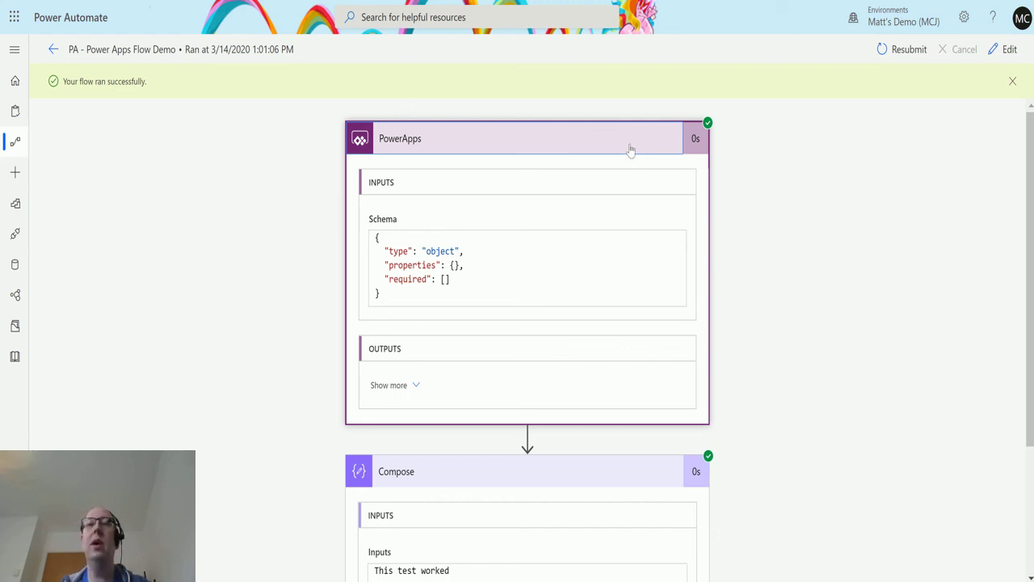
- Review the run's PowerApps trigger and Compose action again, leaving only the Compose inputs and outputs expanded
left_click(595, 144)
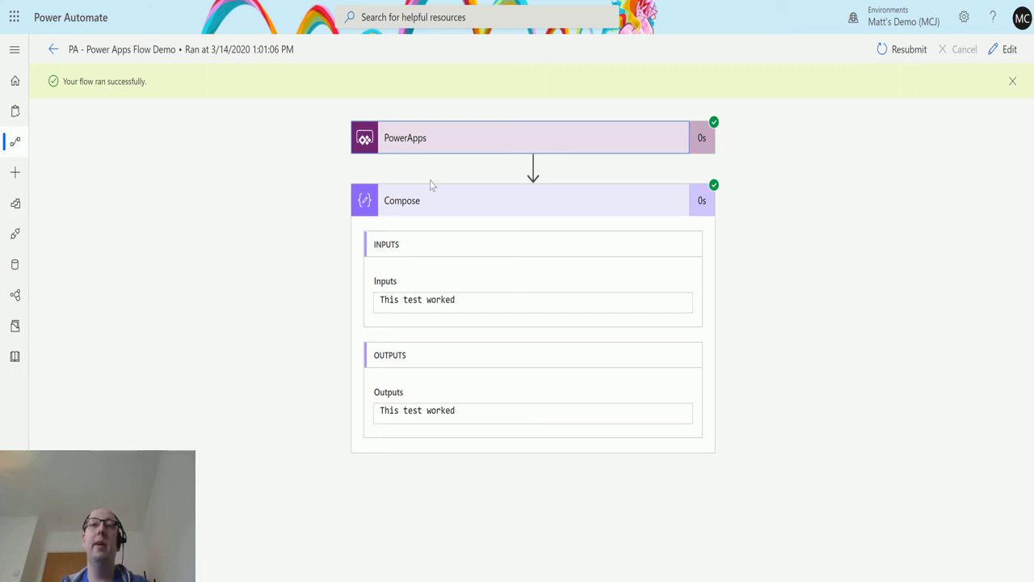
left_click(580, 213)
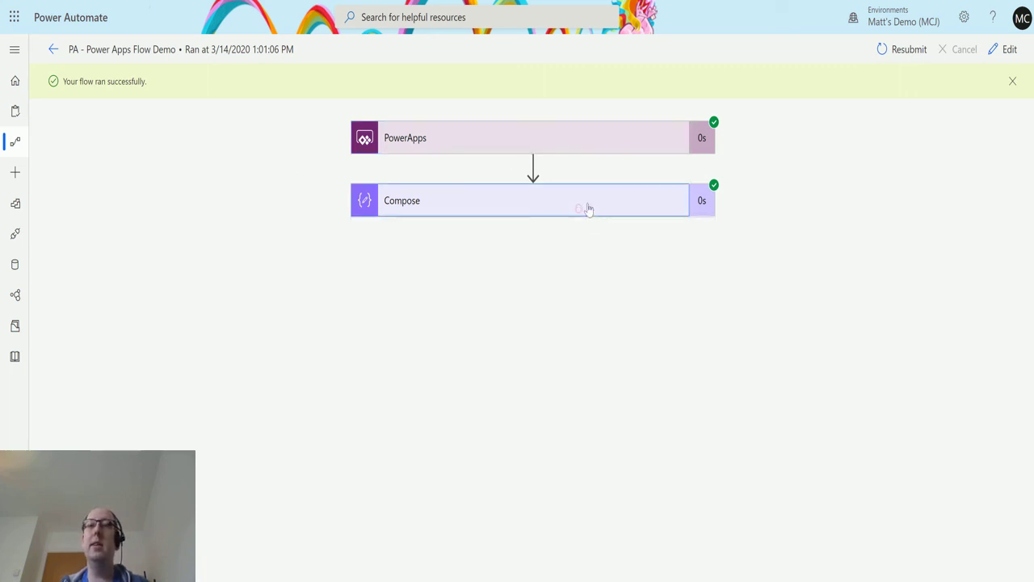
left_click(586, 207)
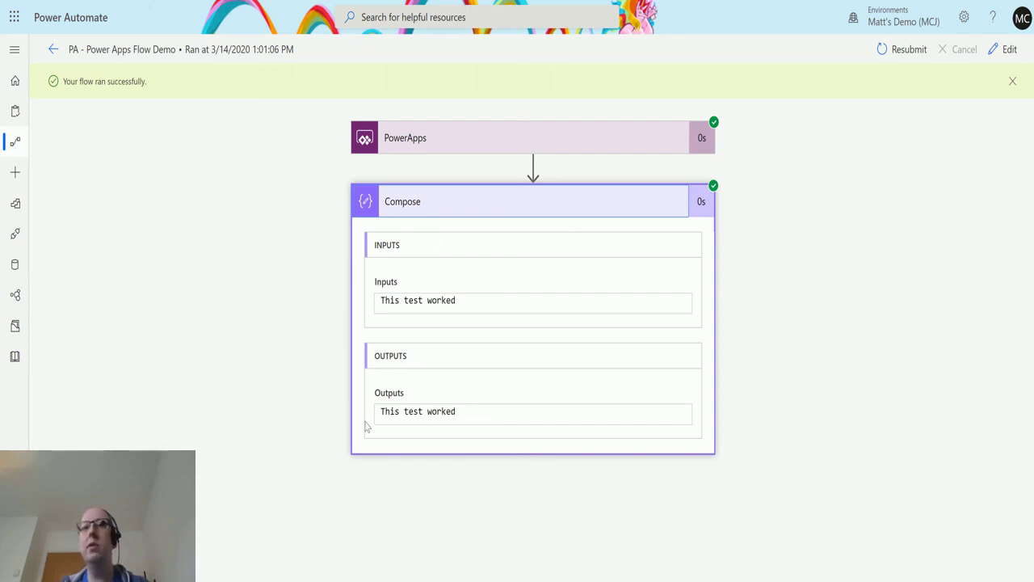
left_click(555, 147)
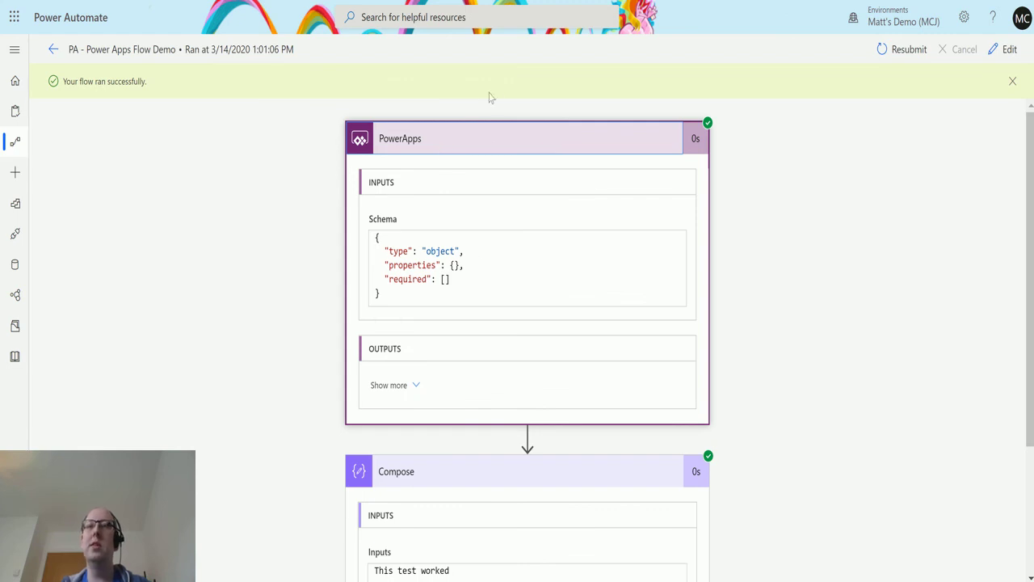
left_click(507, 144)
left_click(533, 205)
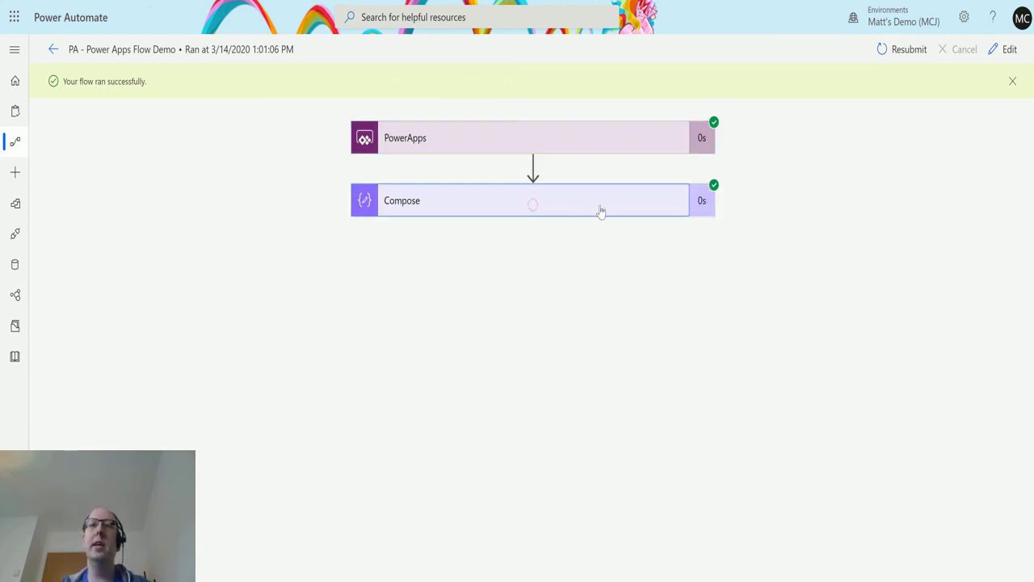
left_click(603, 210)
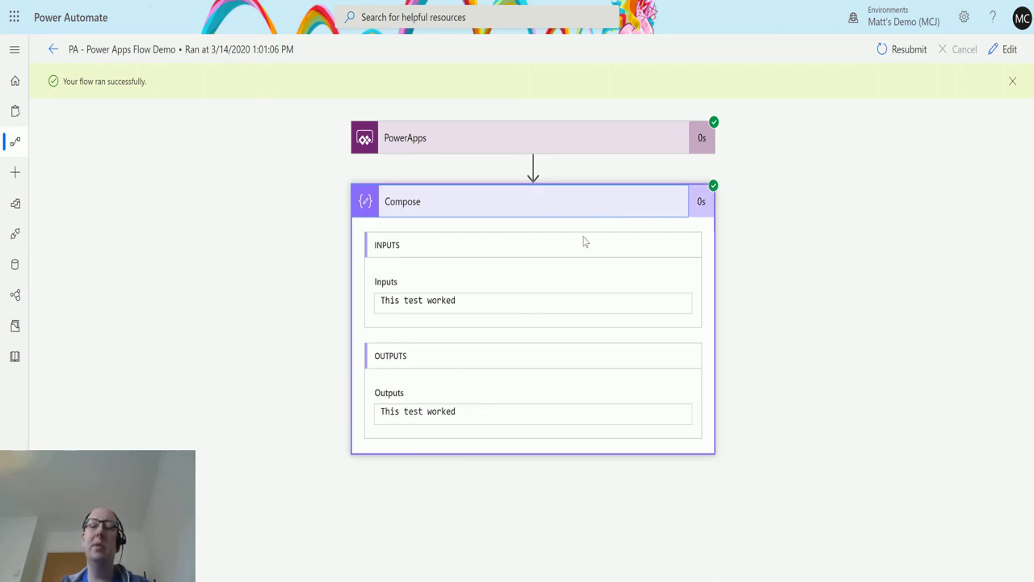